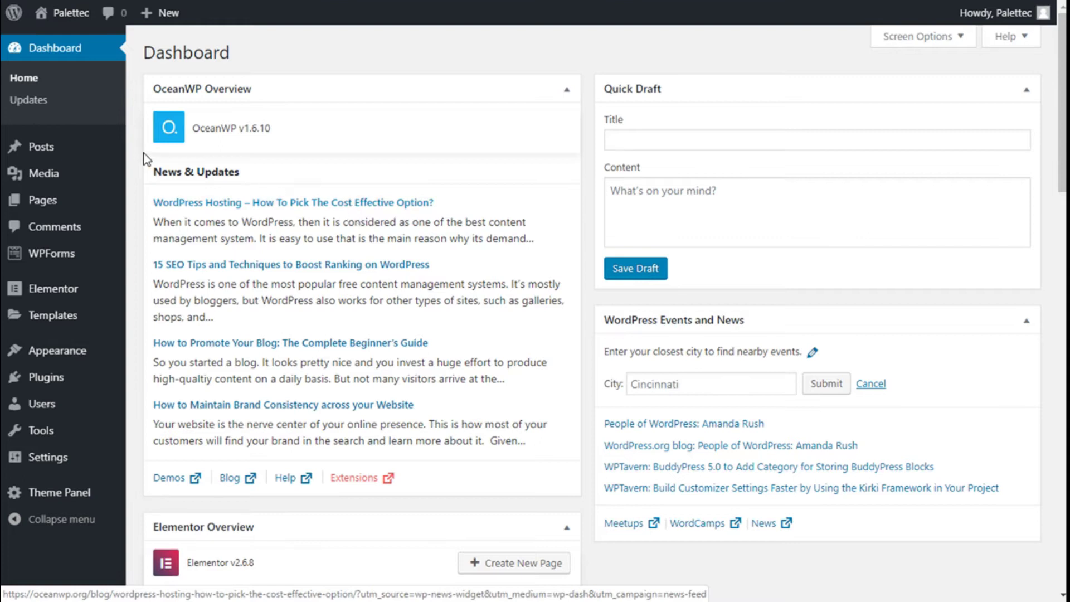
- Reveal the Users submenu in the WordPress admin sidebar
mouse_move(22, 409)
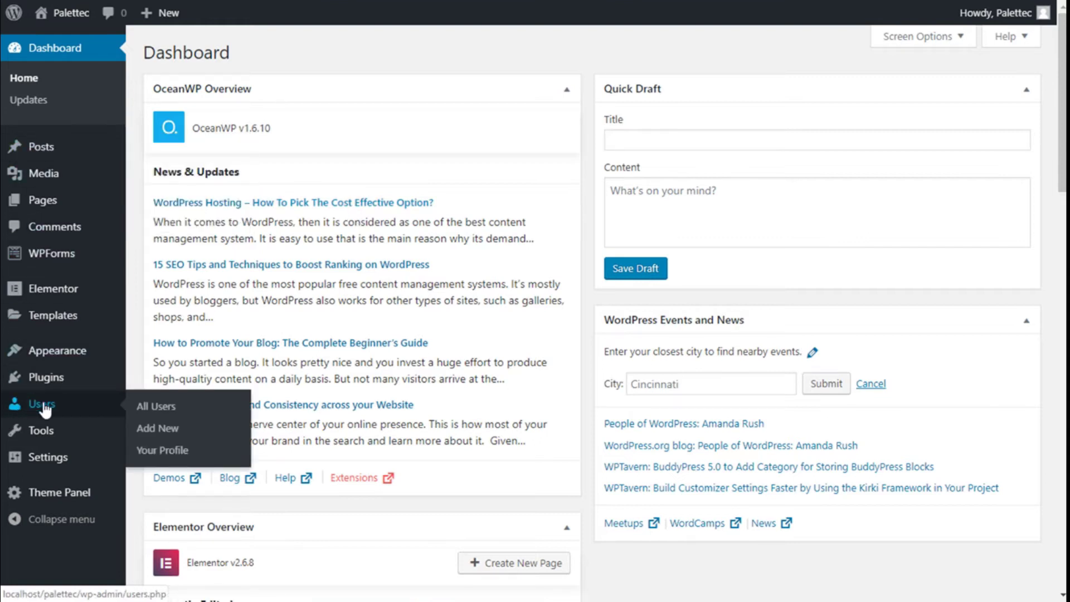
- Open the Add New User form and enter the username User1
left_click(161, 433)
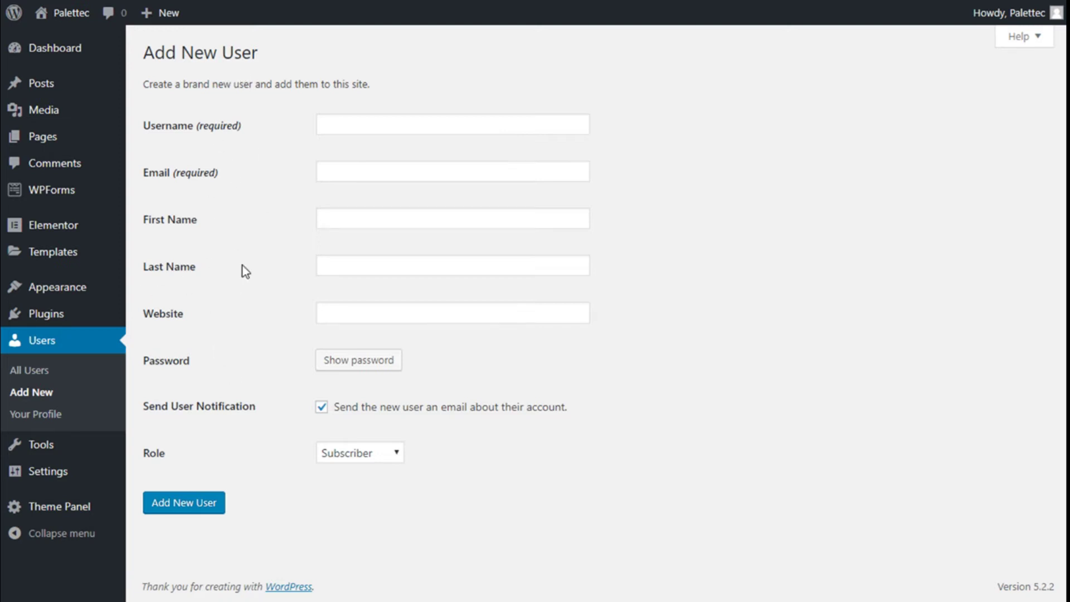
left_click(378, 132)
mouse_move(155, 131)
left_click(354, 132)
type("User1")
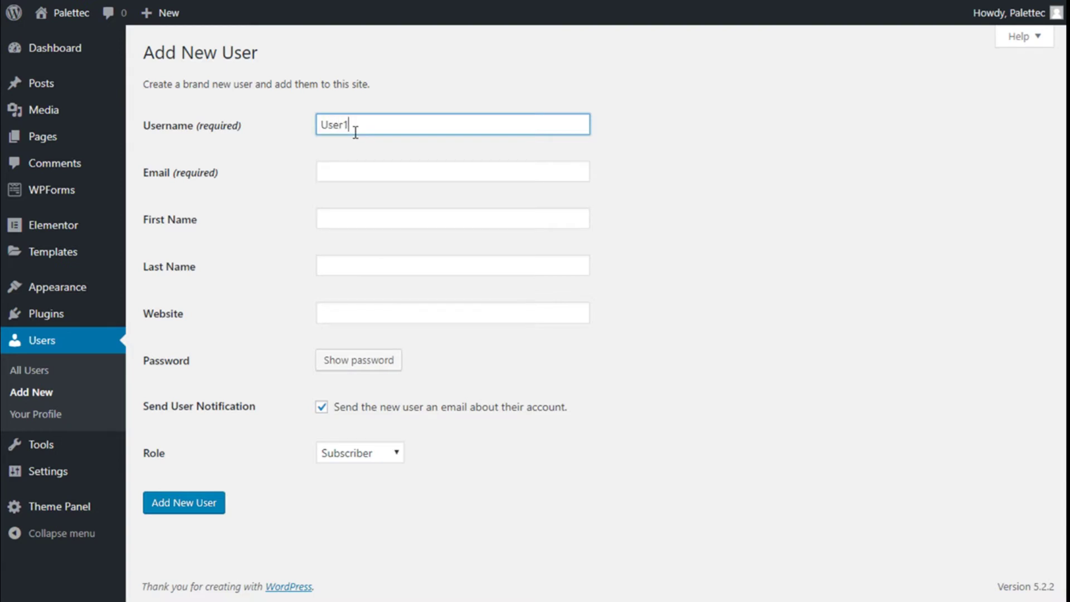
- Fill in the new user's e-mail address and leave the Website field empty
key("Tab")
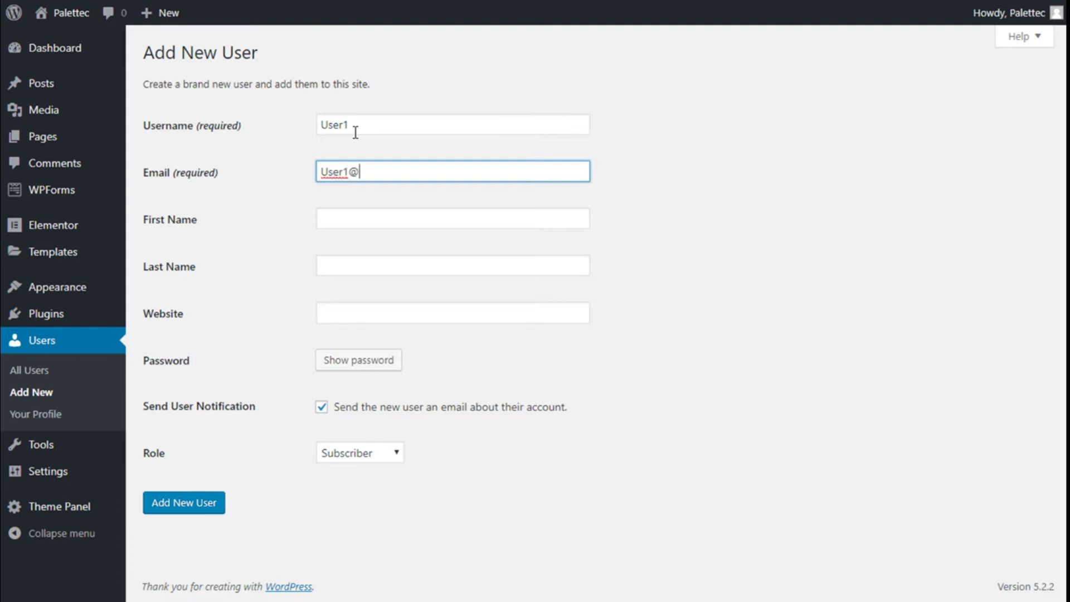
left_click(199, 219)
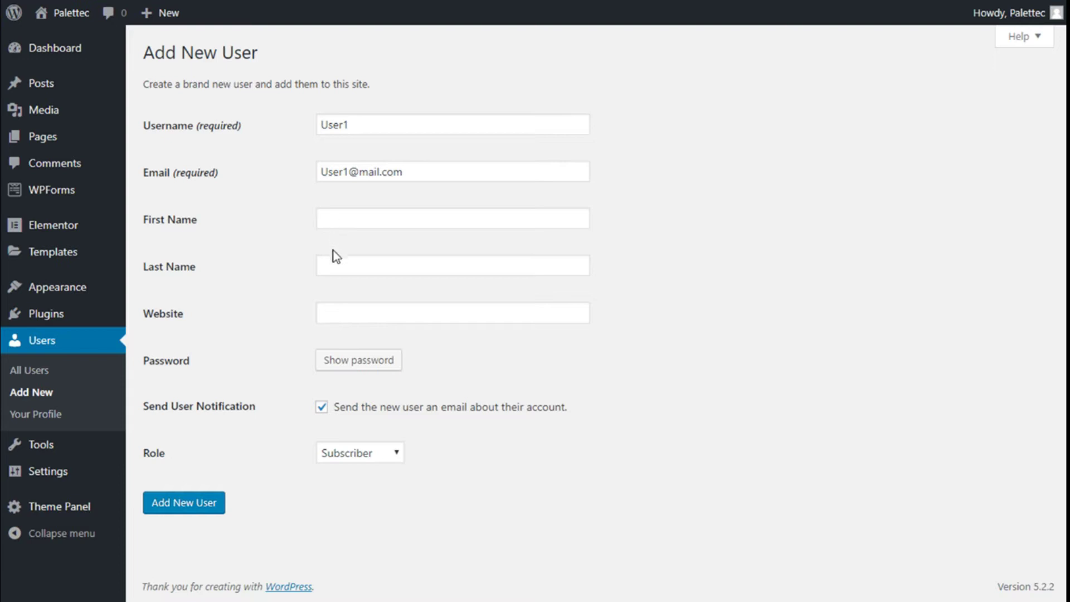
left_click(337, 313)
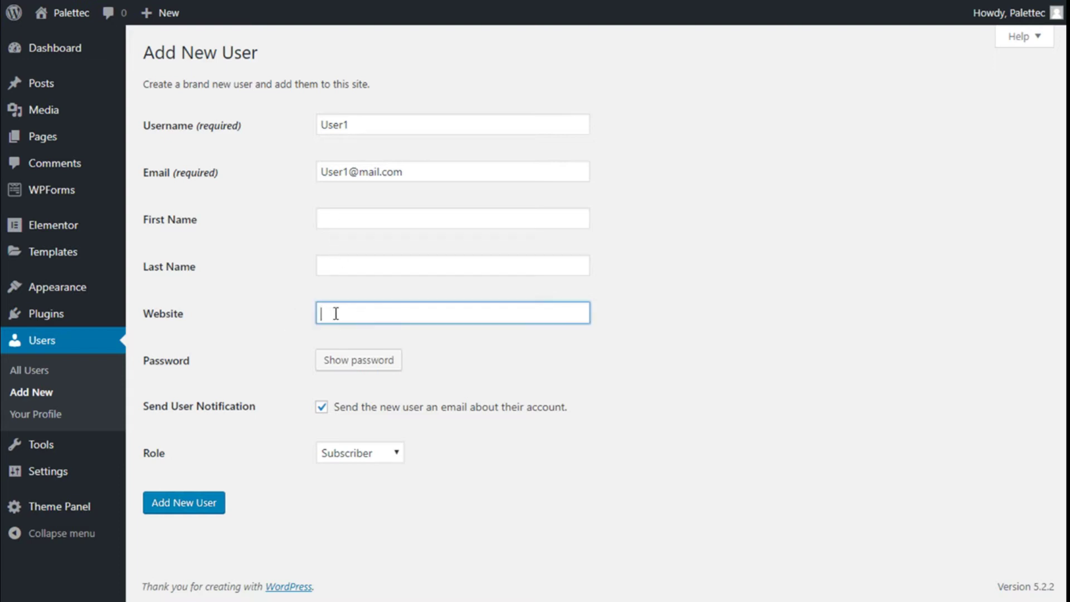
left_click(350, 374)
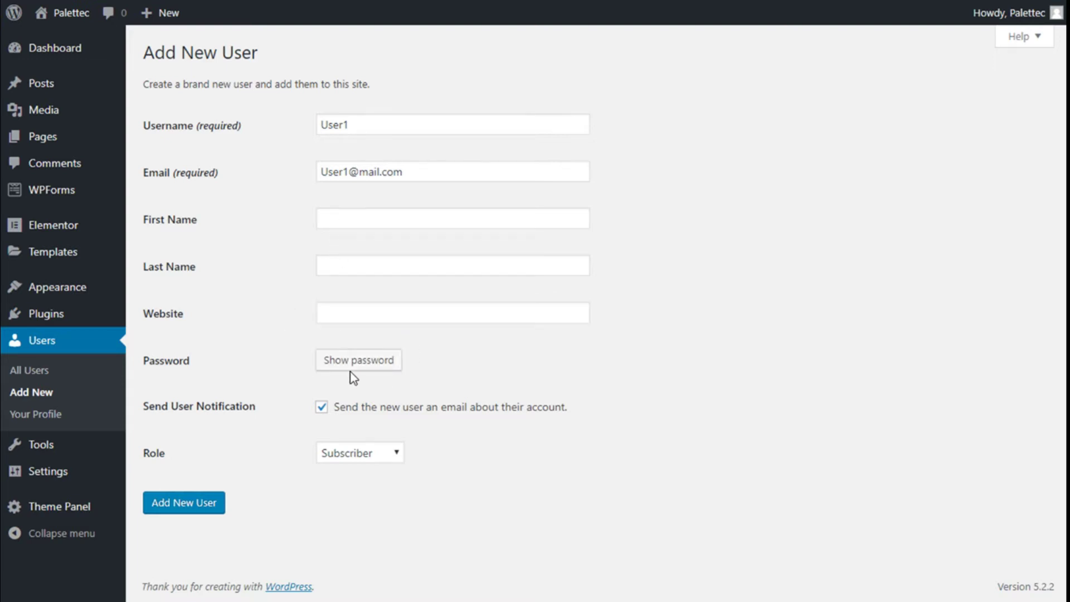
left_click(350, 371)
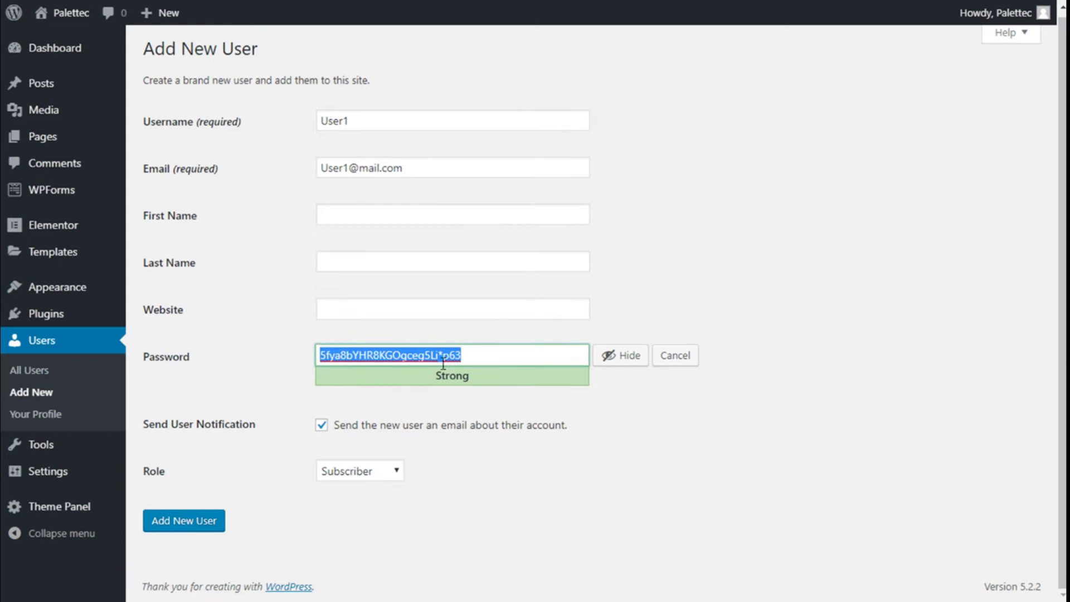
left_click(471, 359)
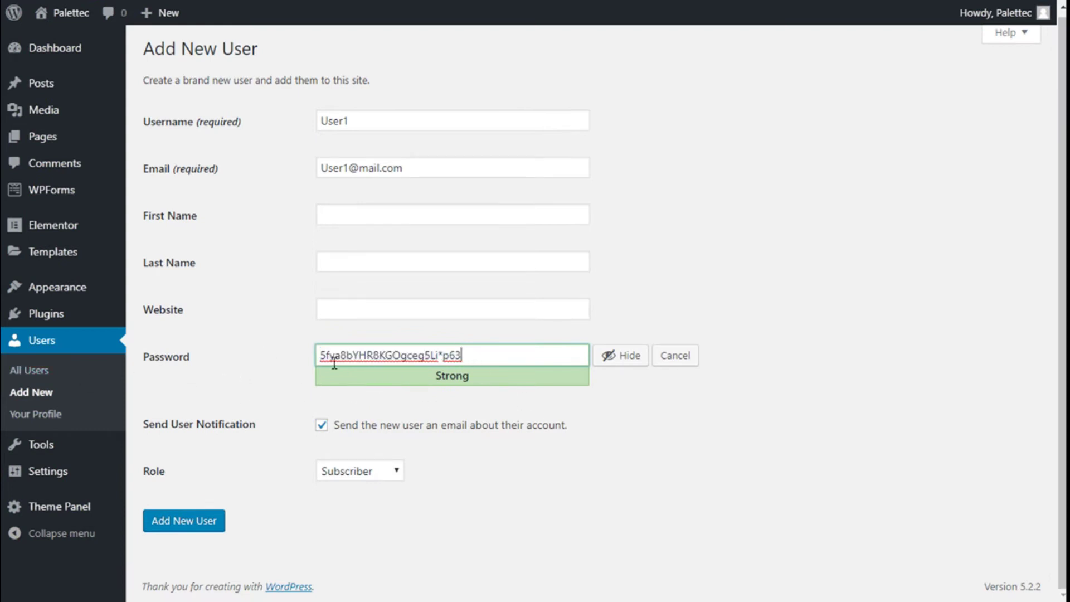
left_click(641, 355)
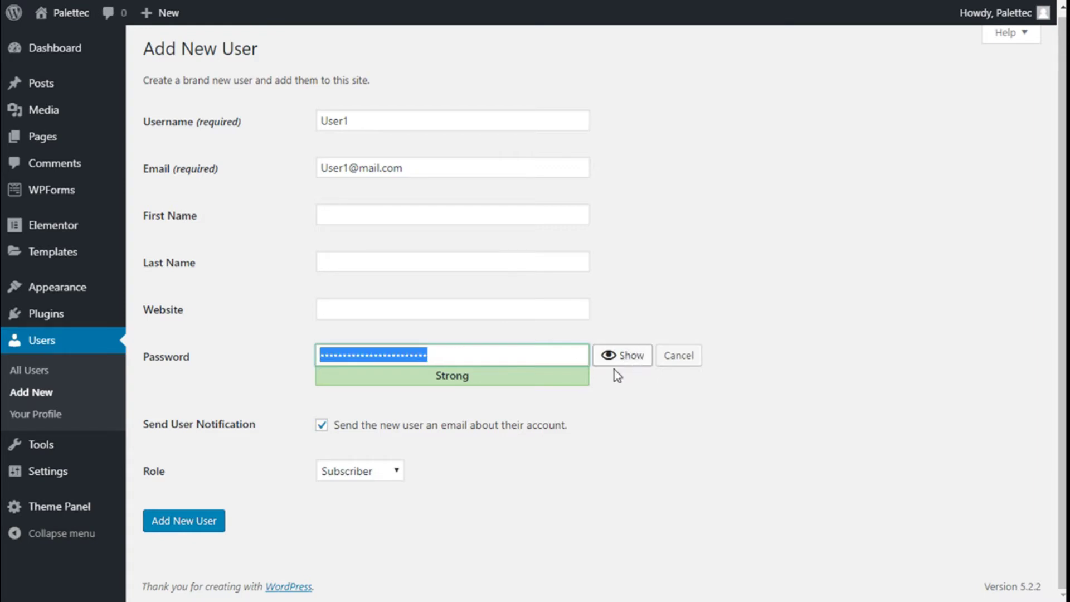
left_click(680, 356)
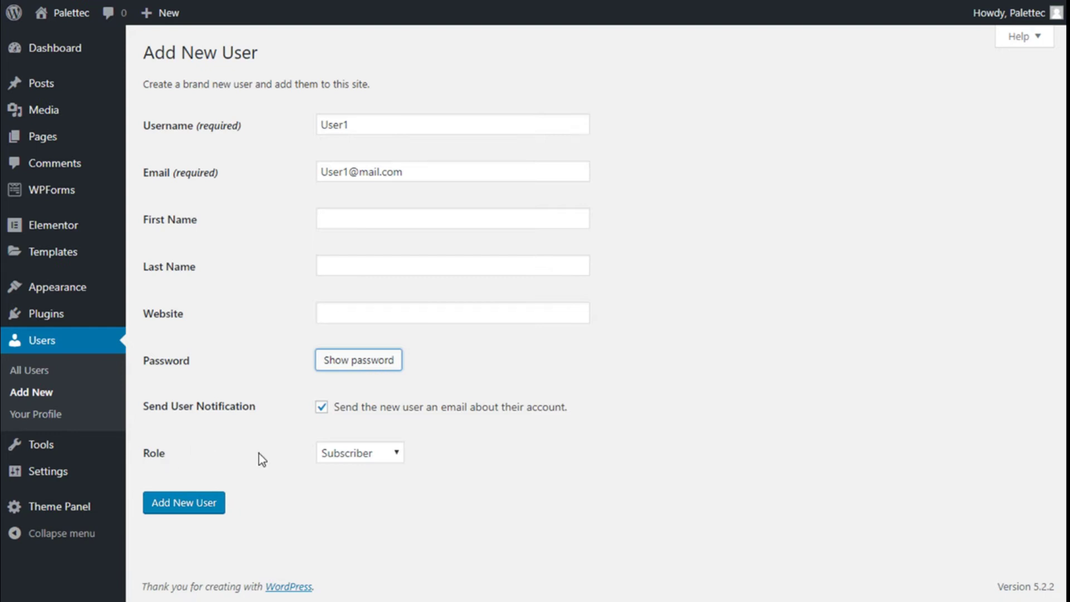
left_click(366, 453)
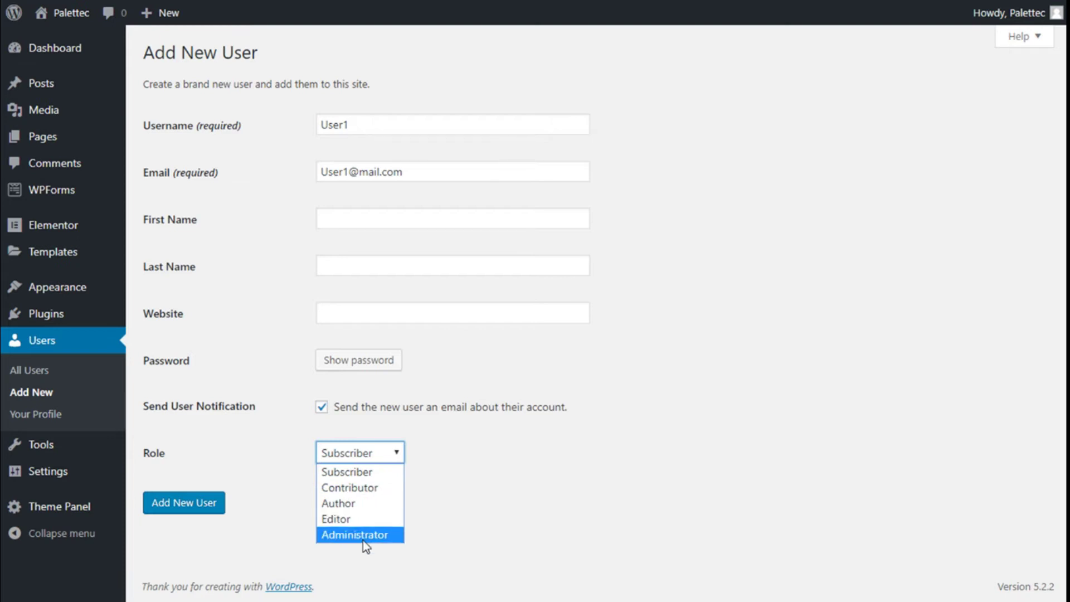
- Keep the Subscriber role and submit the form to create the User1 account
left_click(363, 476)
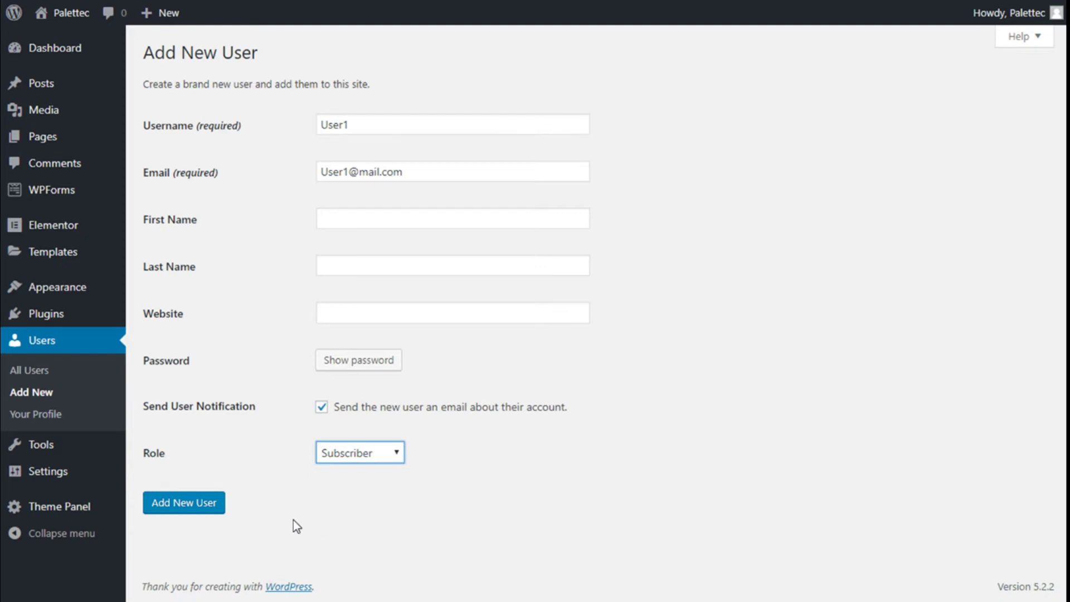
left_click(216, 516)
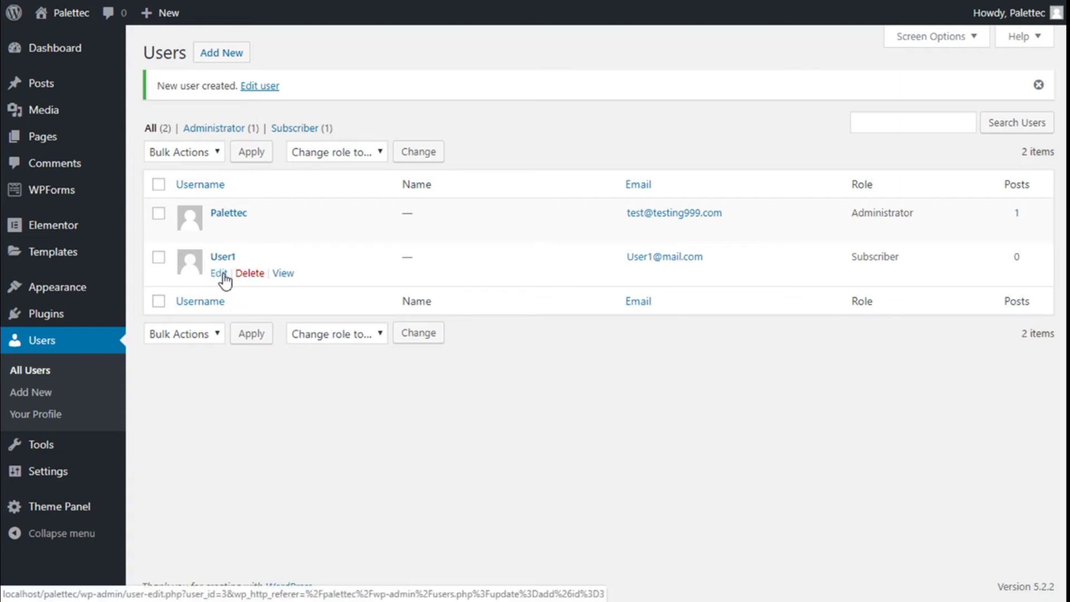
- Open User1's profile and expand its Role dropdown to list the available roles
left_click(224, 274)
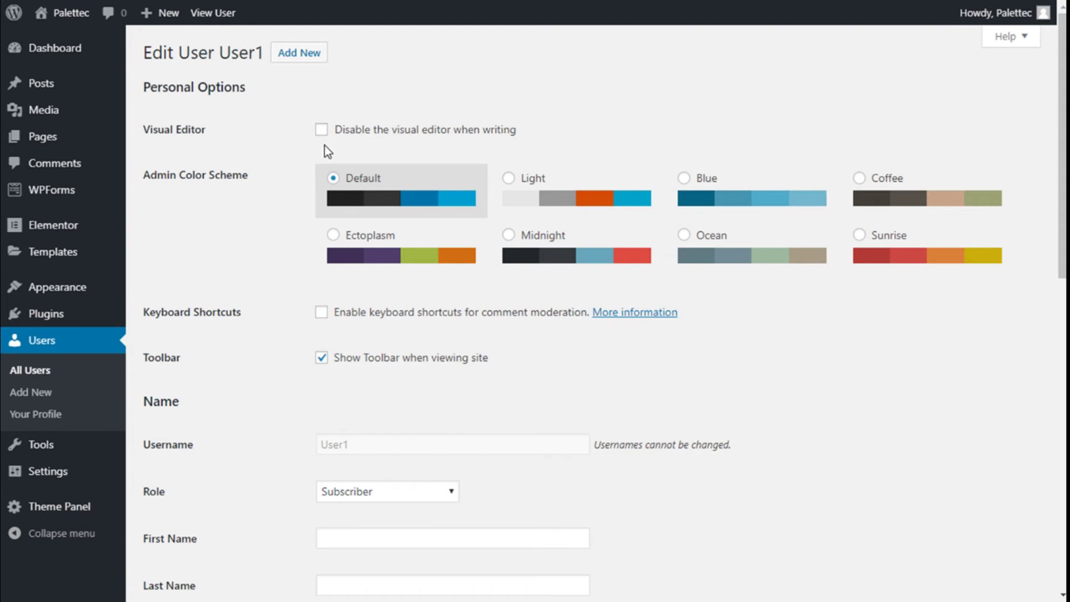
scroll(328, 150, "down", 2)
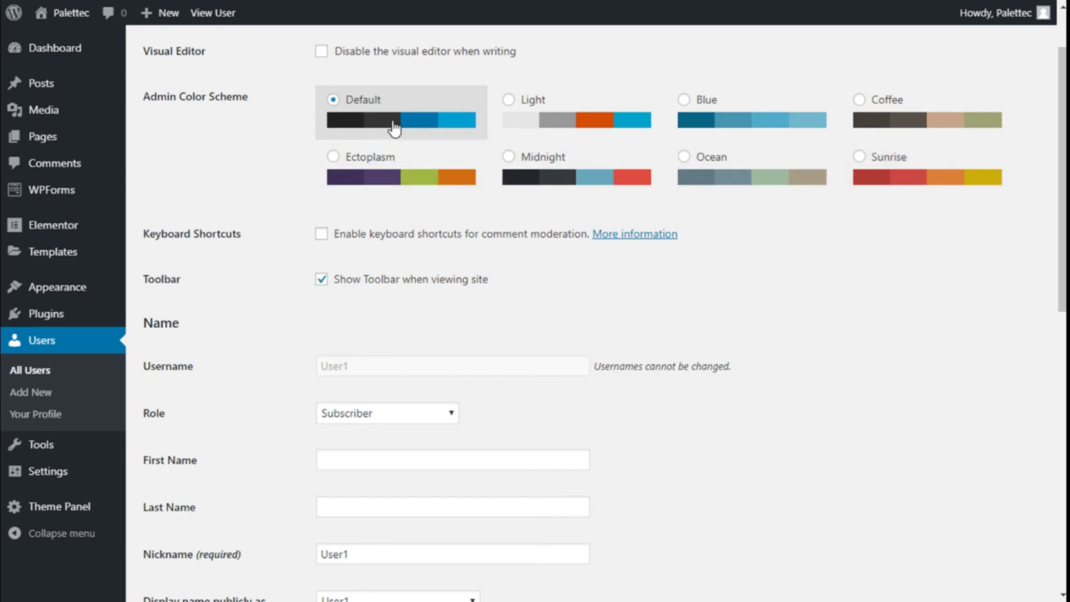
scroll(435, 168, "down", 2)
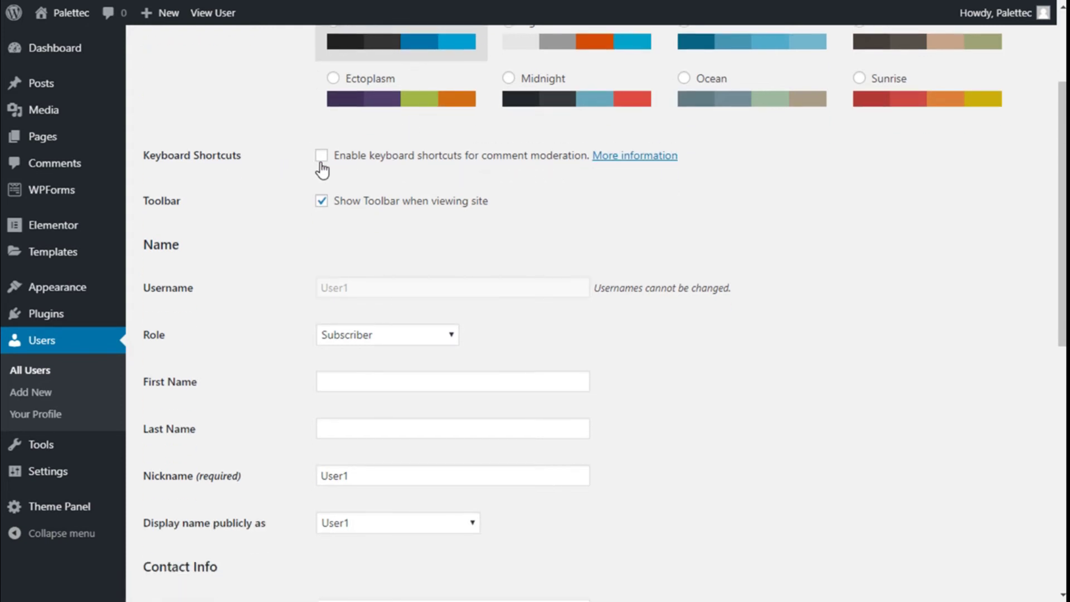
scroll(321, 168, "down", 2)
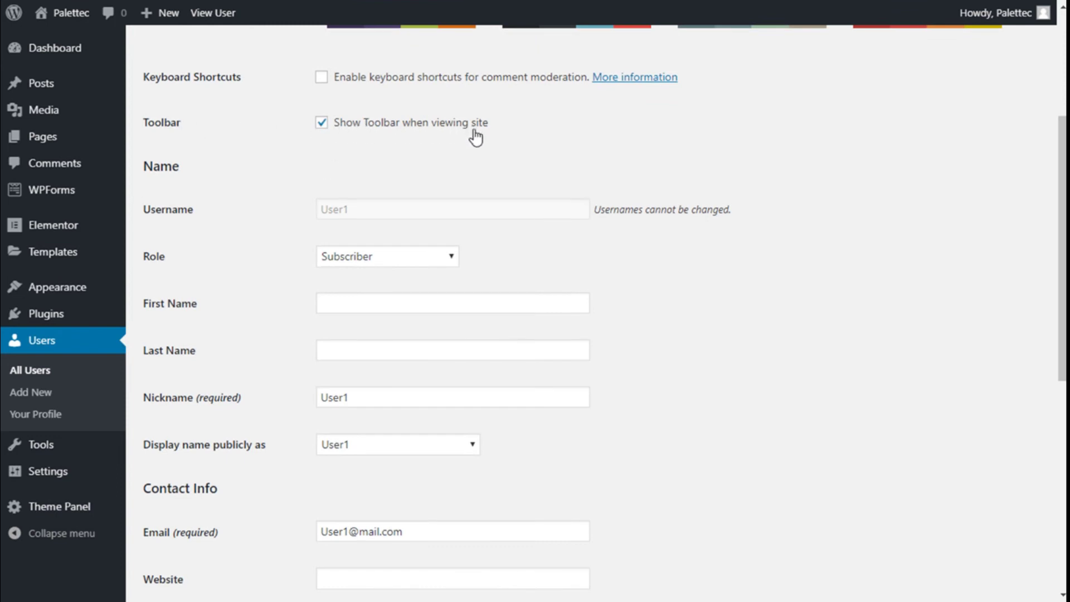
scroll(476, 141, "down", 2)
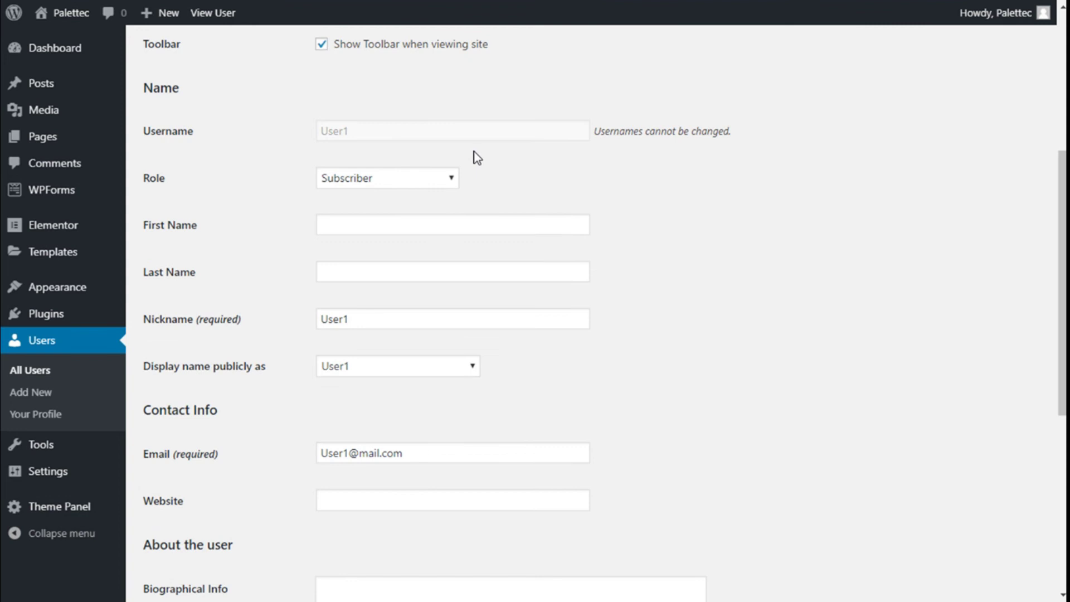
left_click(334, 178)
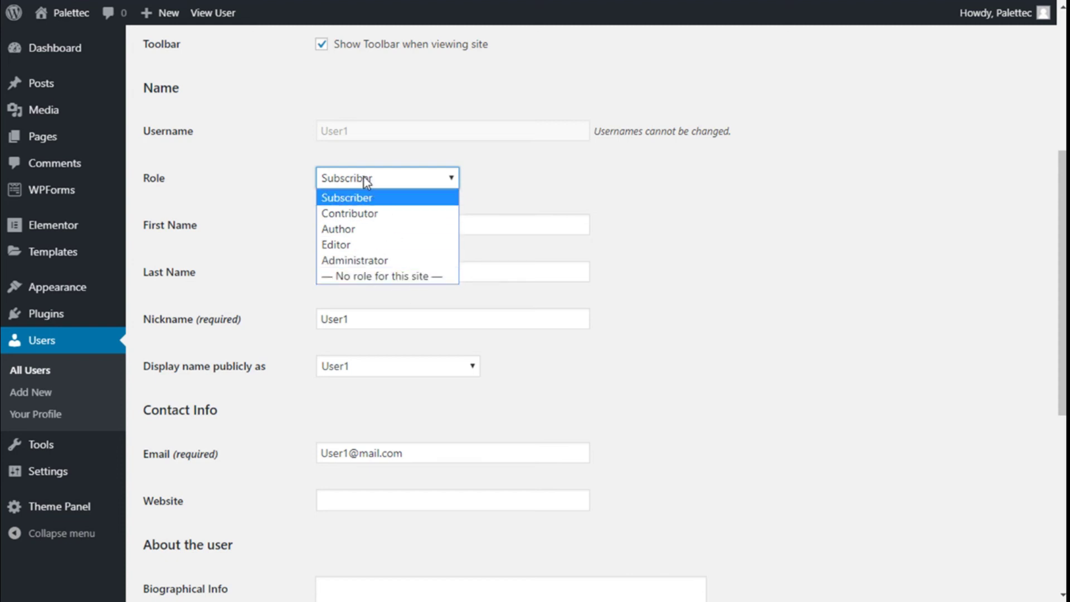
left_click(356, 199)
scroll(305, 225, "down", 1)
scroll(305, 225, "down", 1)
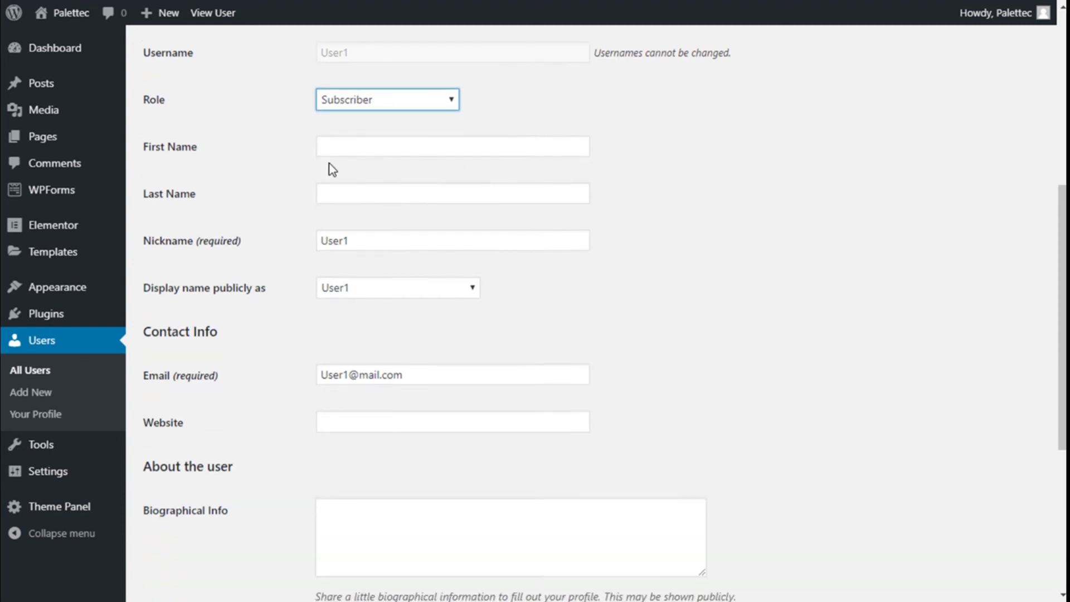
scroll(333, 223, "down", 2)
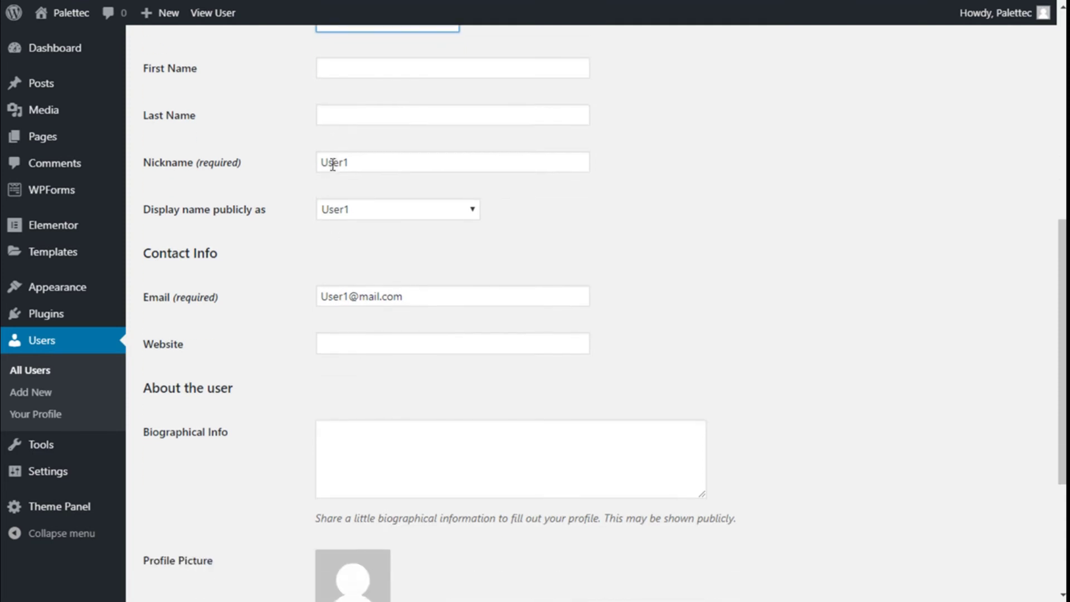
scroll(341, 183, "up", 5)
scroll(362, 228, "down", 4)
left_click(362, 235)
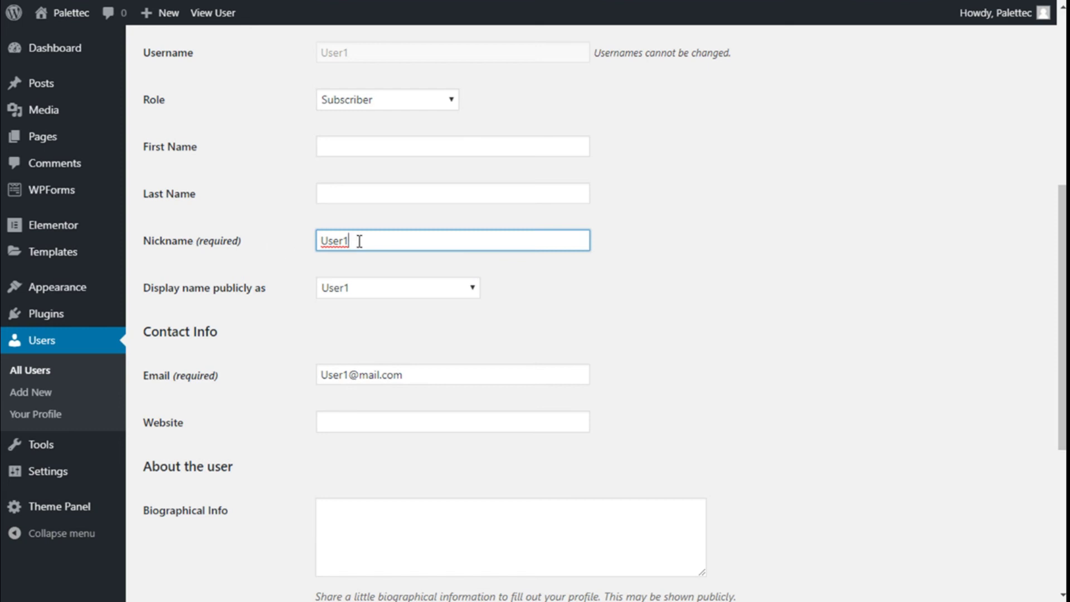
scroll(359, 241, "down", 2)
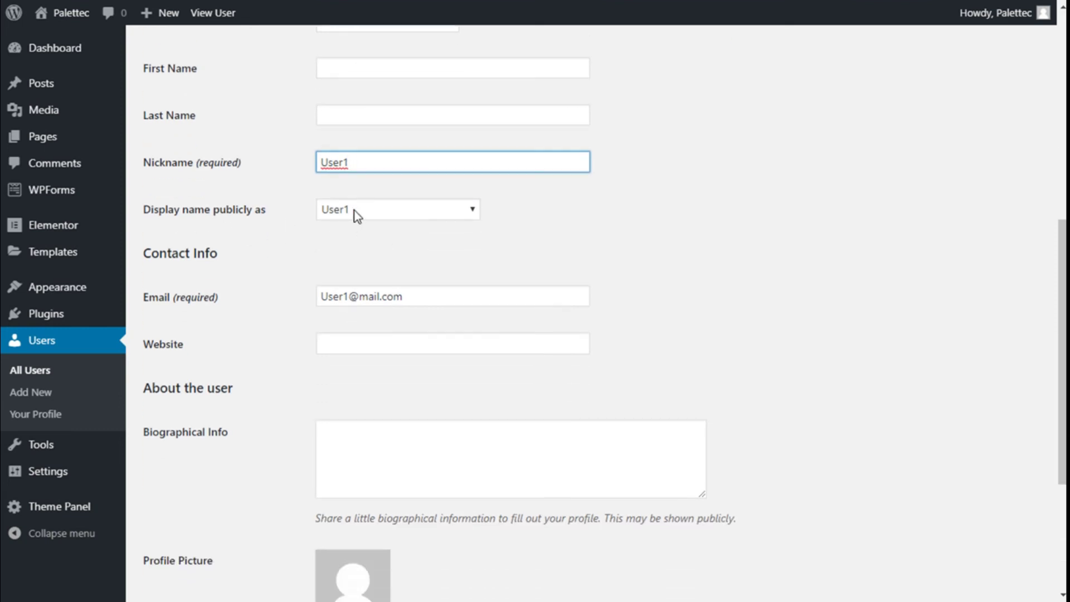
left_click(474, 210)
left_click(470, 213)
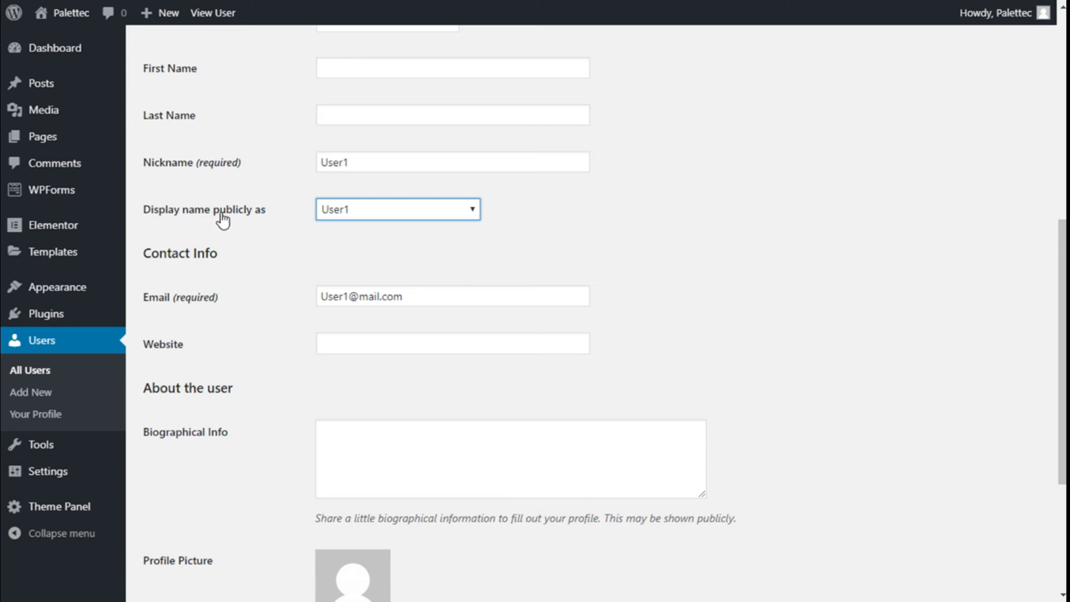
scroll(231, 171, "up", 2)
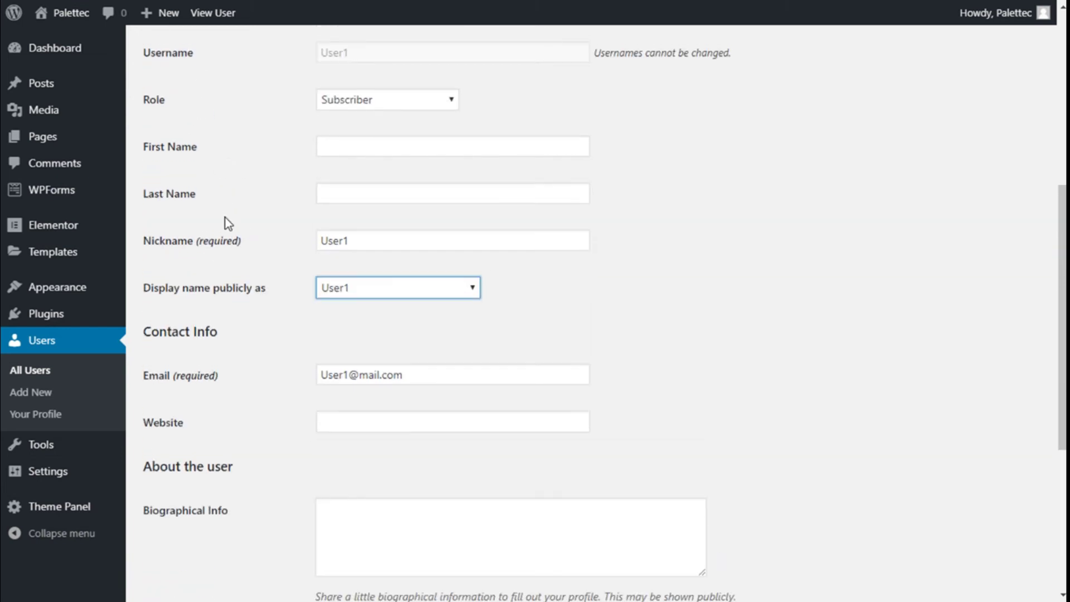
scroll(206, 221, "down", 2)
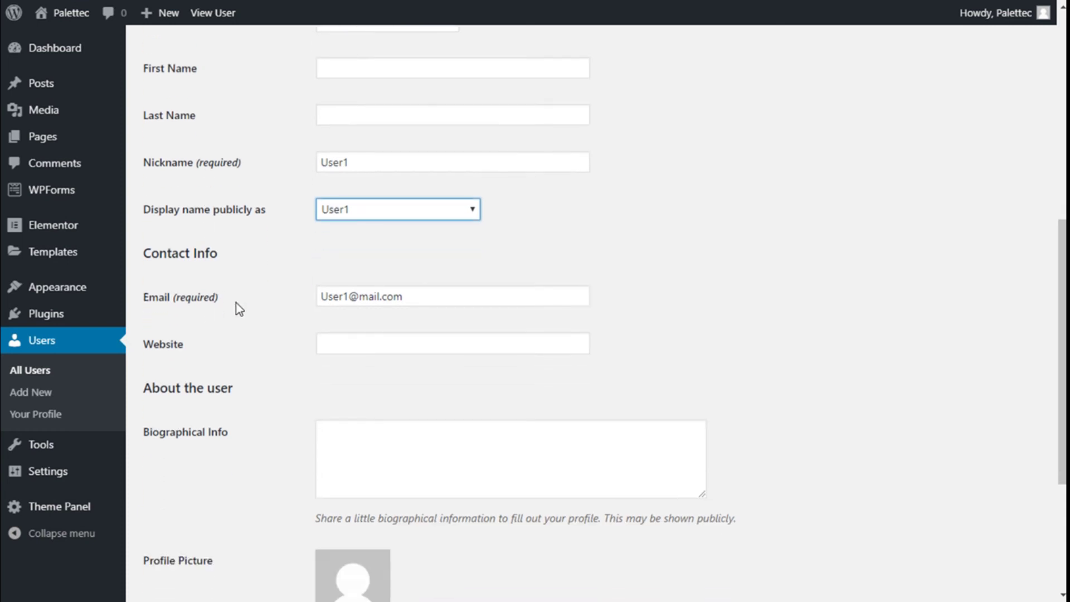
scroll(379, 299, "down", 4)
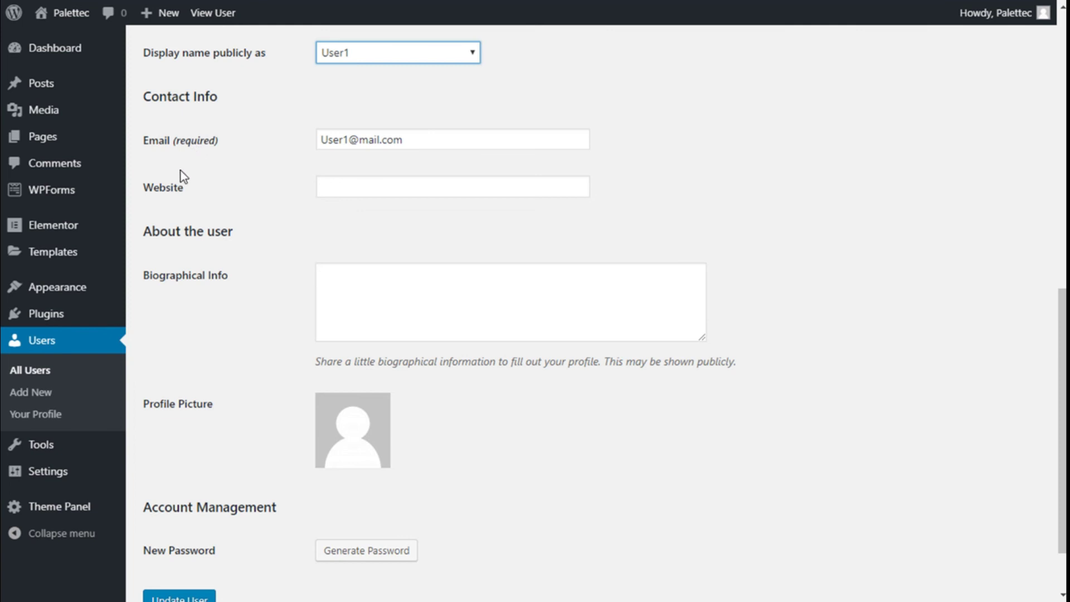
scroll(311, 179, "down", 2)
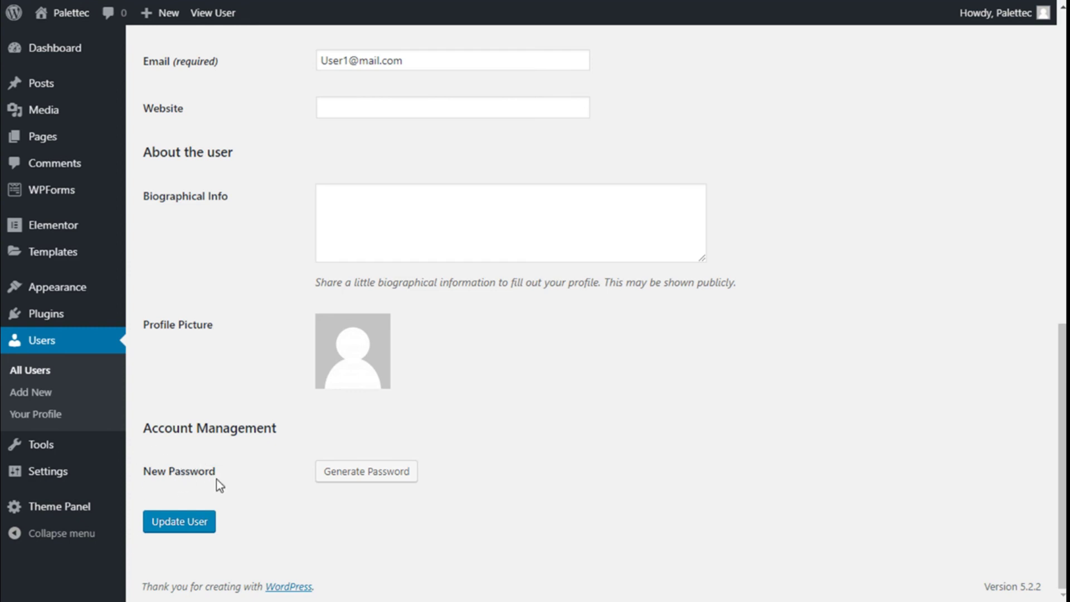
- Select Author instead of Subscriber in the Role dropdown on User1's profile
scroll(466, 347, "up", 10)
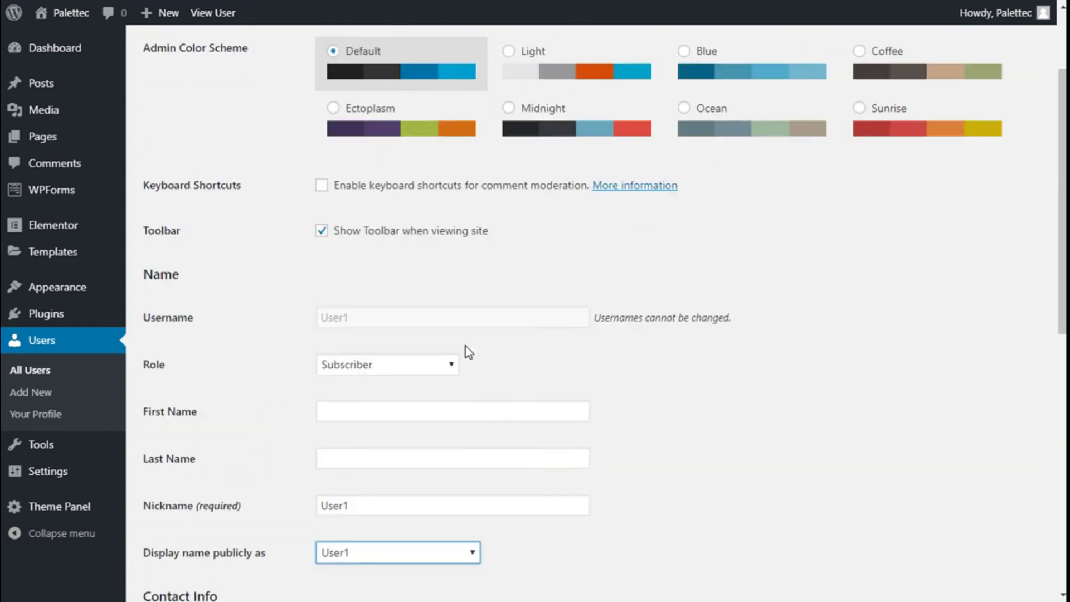
scroll(466, 346, "down", 9)
scroll(382, 241, "up", 5)
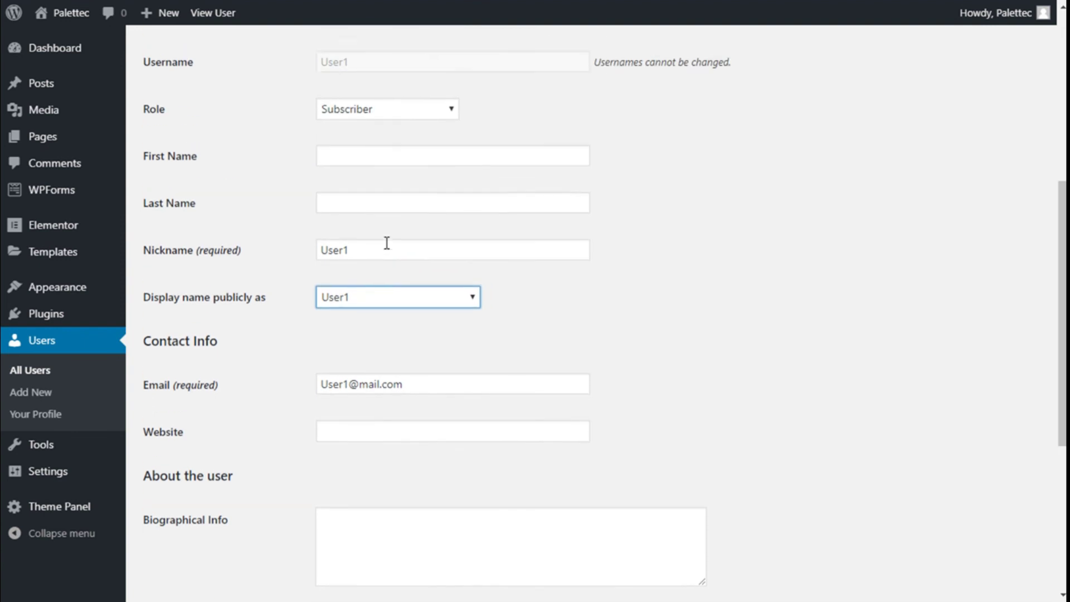
scroll(386, 243, "up", 3)
left_click(399, 259)
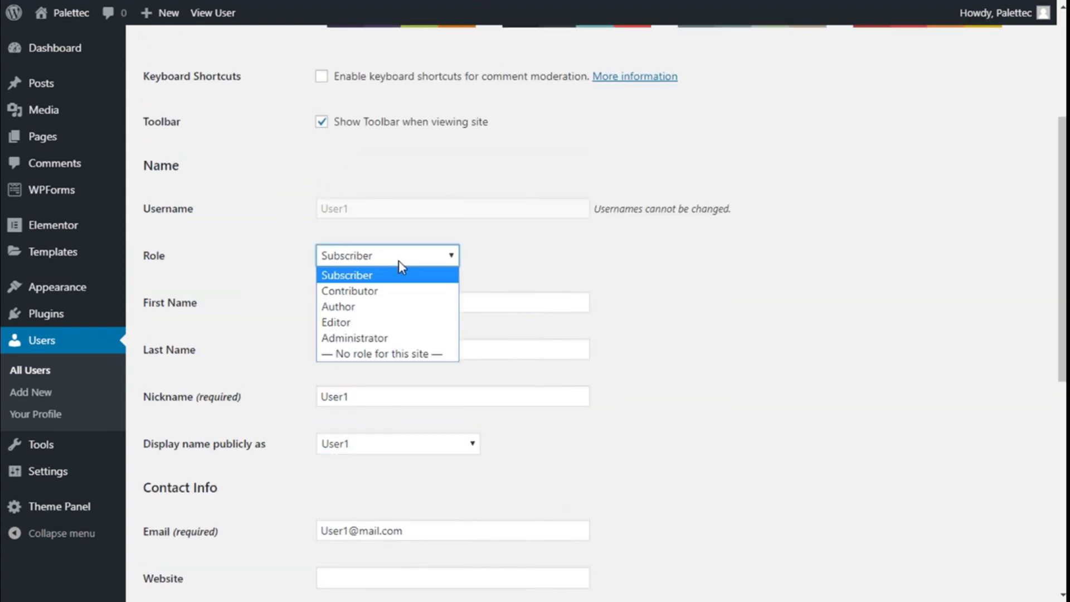
left_click(350, 308)
scroll(304, 202, "down", 8)
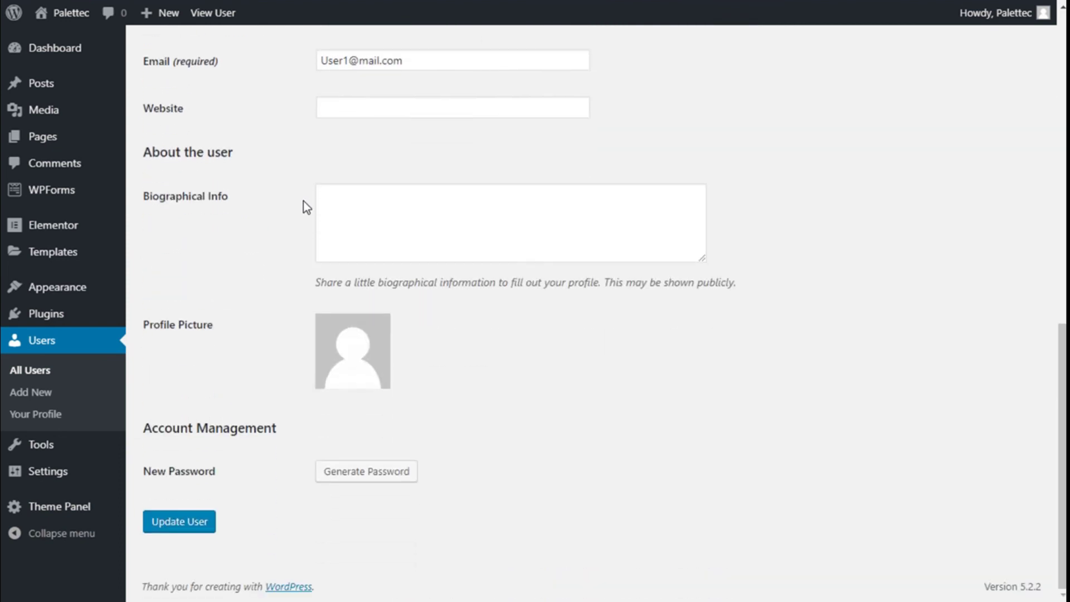
- Save User1's profile and check the 'User updated.' notice with Role set to Author
left_click(169, 524)
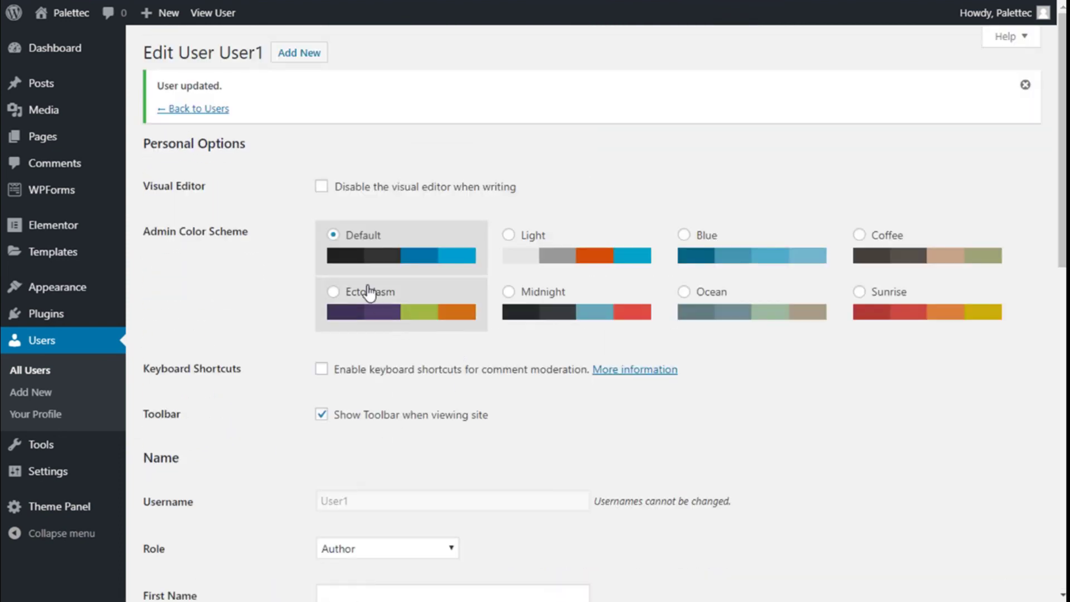
scroll(359, 277, "down", 7)
scroll(359, 273, "up", 4)
scroll(359, 273, "down", 4)
scroll(359, 272, "down", 6)
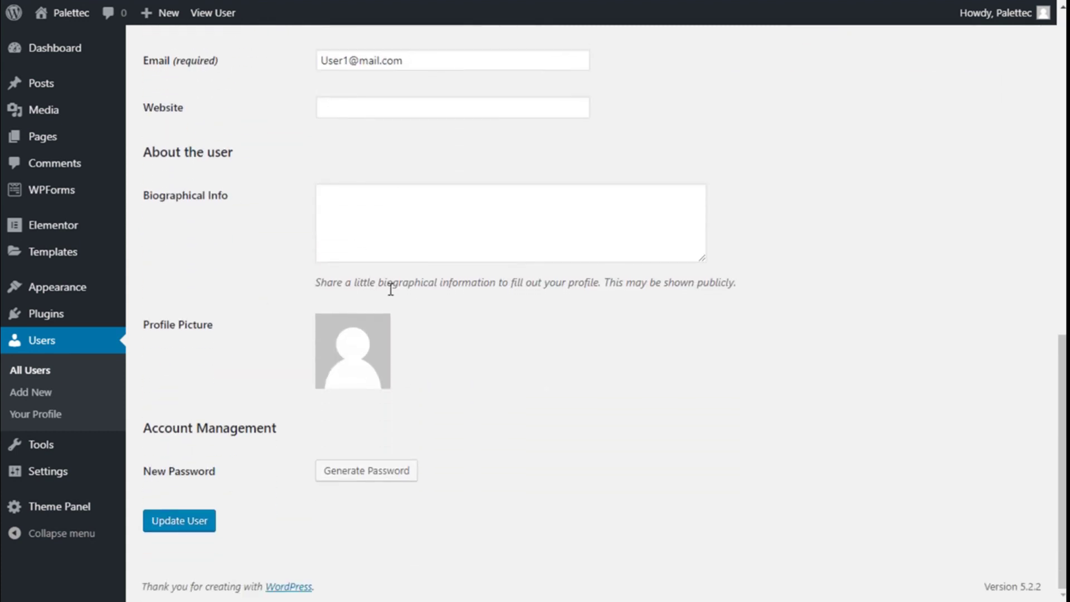
scroll(449, 292, "up", 10)
scroll(391, 289, "up", 3)
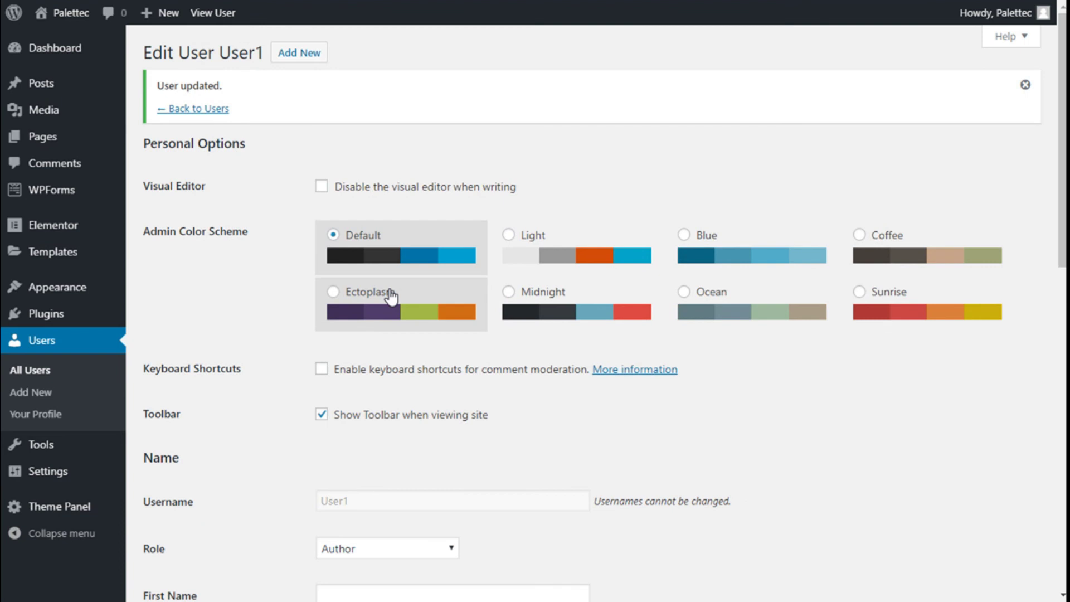